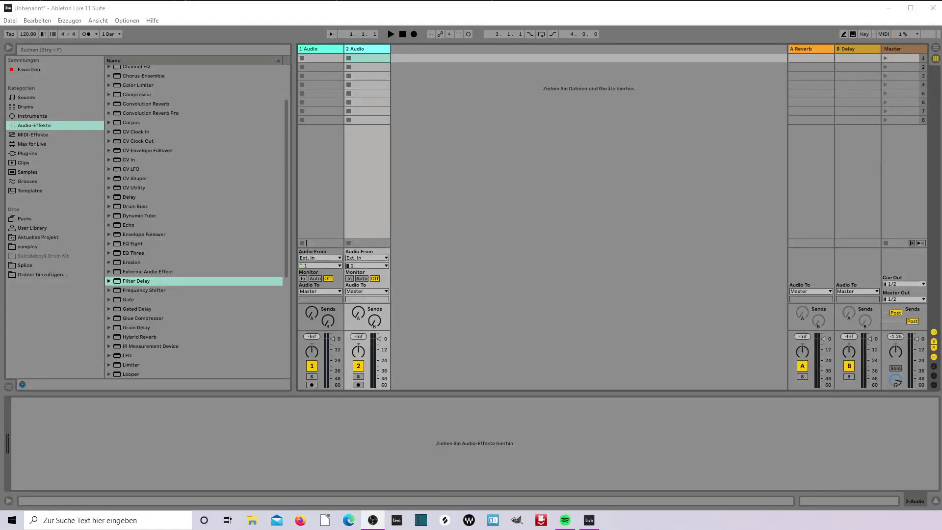
Step: Load Operator on a new MIDI track with a saw wave, another filter type and lower cutoff
click(42, 118)
drag(124, 170, 442, 91)
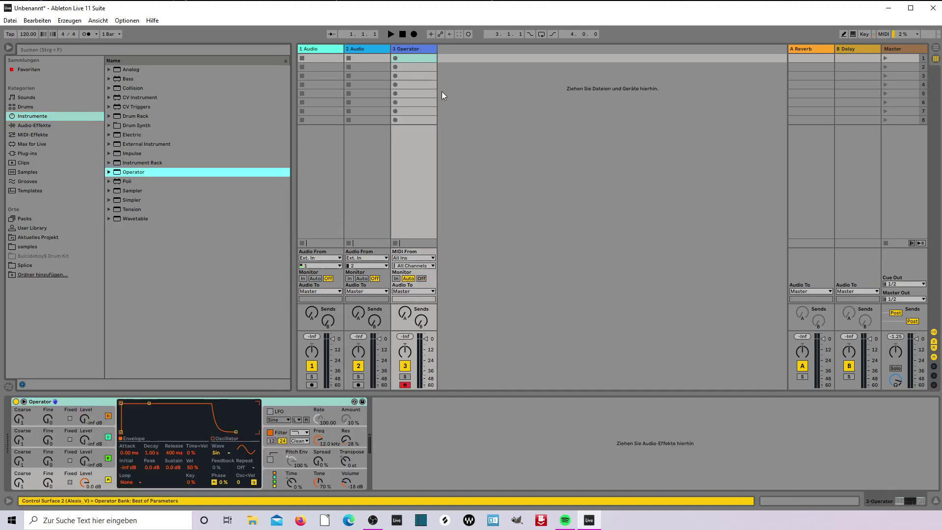
click(226, 451)
click(223, 359)
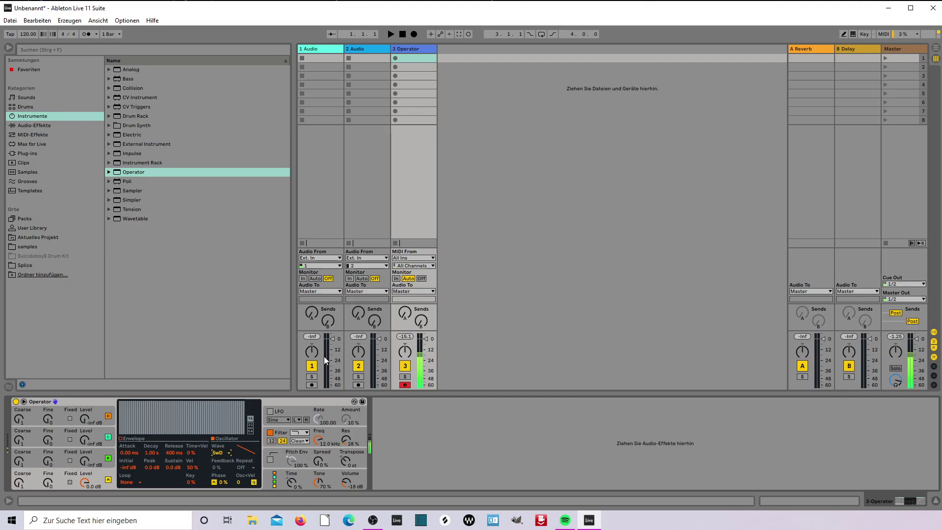
click(296, 441)
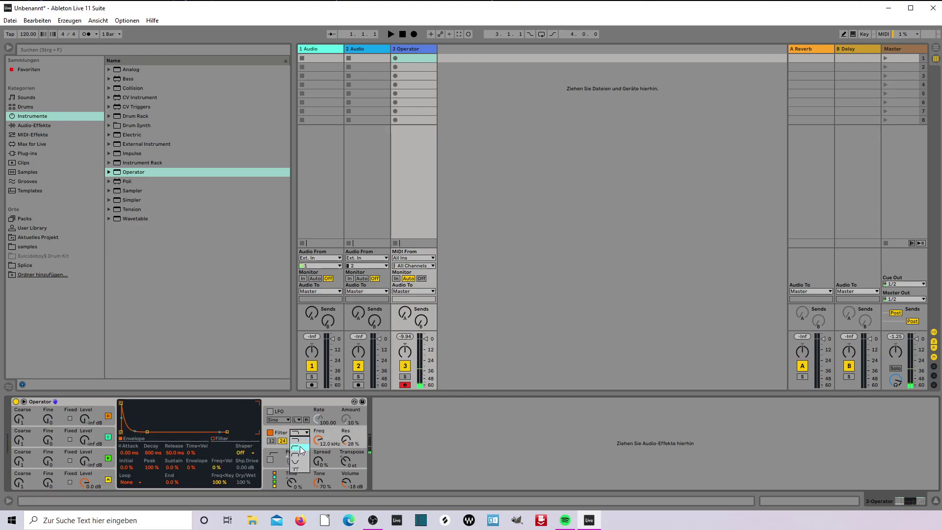
click(297, 451)
mouse_move(328, 438)
mouse_down()
mouse_move(317, 433)
mouse_move(319, 472)
mouse_move(346, 433)
mouse_up()
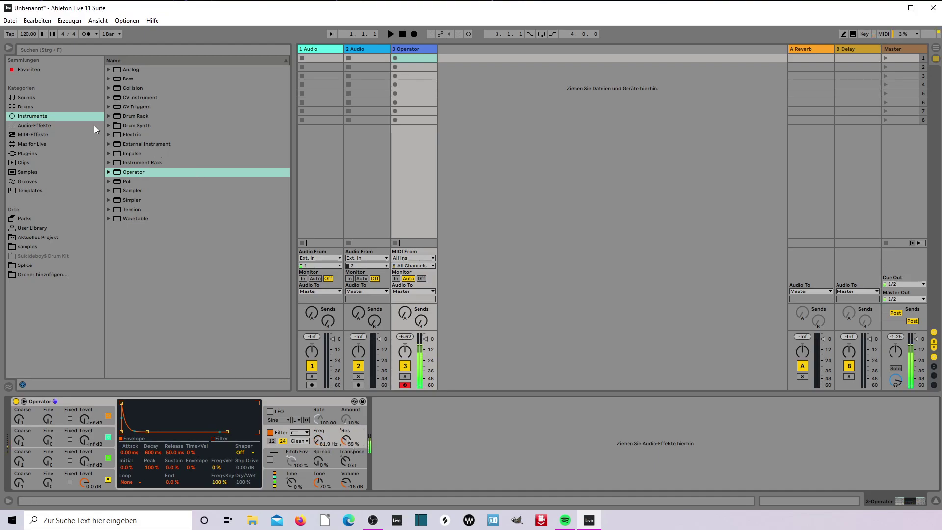
Step: Add EQ Eight after Operator with a low-cut first band at 108 Hz
click(39, 125)
drag(117, 245, 442, 447)
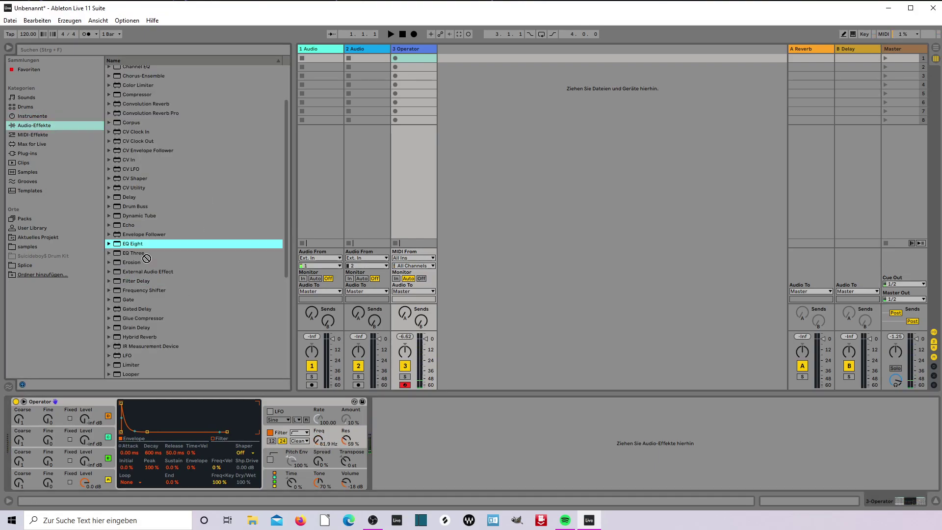
click(408, 477)
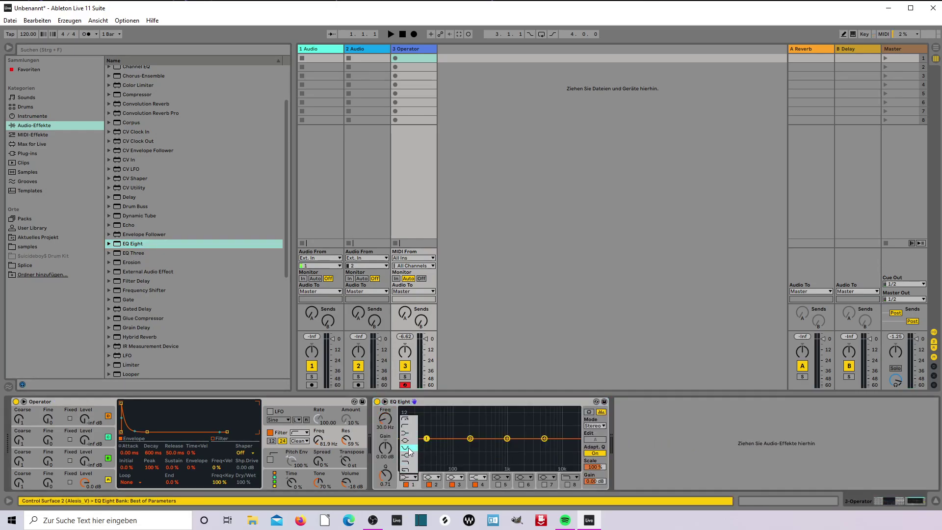
drag(390, 420, 389, 390)
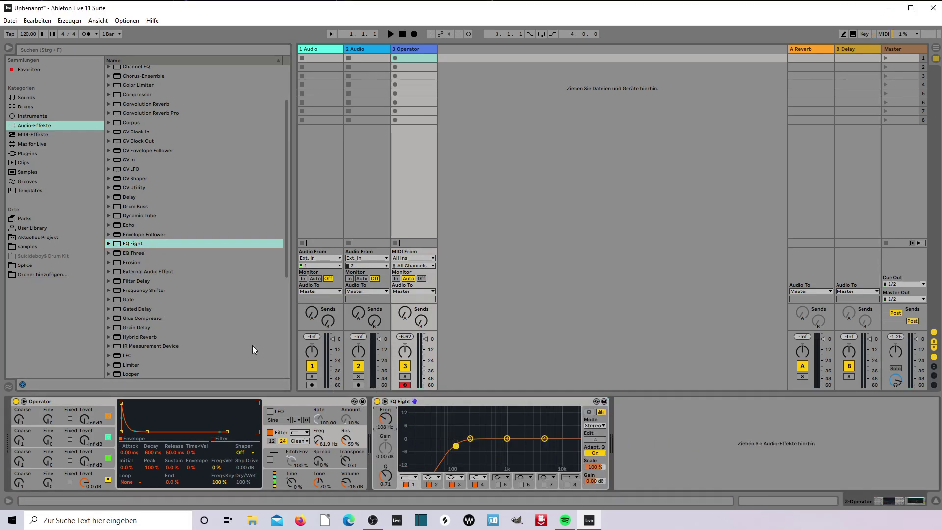
Step: Add Filter Delay (L+R off, more feedback, dry 0 dB) and raise Operator's cutoff to 16.7 kHz
drag(122, 281, 623, 445)
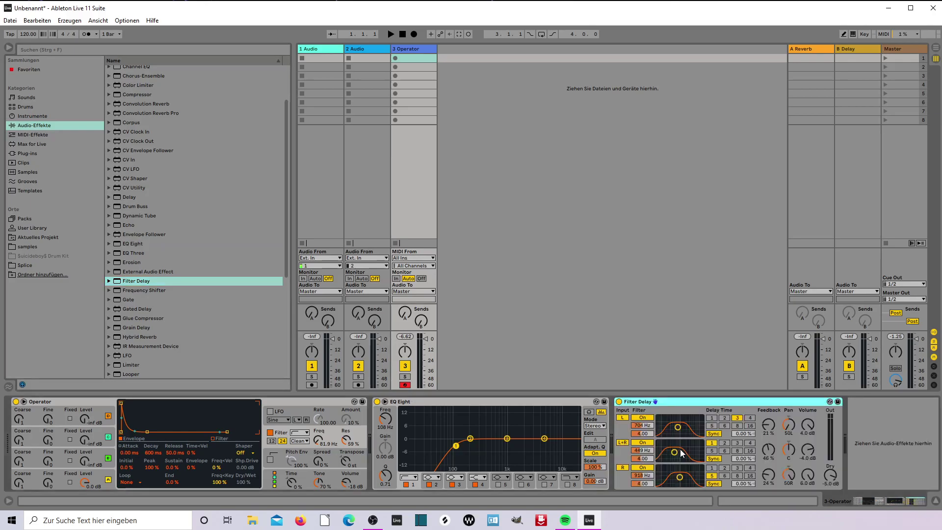
click(622, 443)
drag(768, 426, 768, 409)
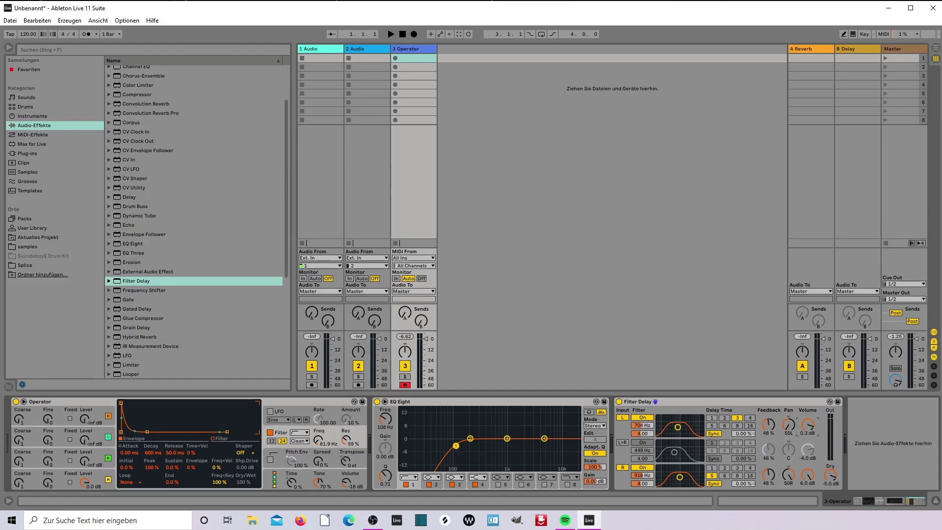
drag(809, 482, 809, 467)
drag(831, 477, 831, 489)
mouse_move(318, 454)
mouse_down()
mouse_move(318, 440)
mouse_move(318, 451)
mouse_move(305, 450)
mouse_up()
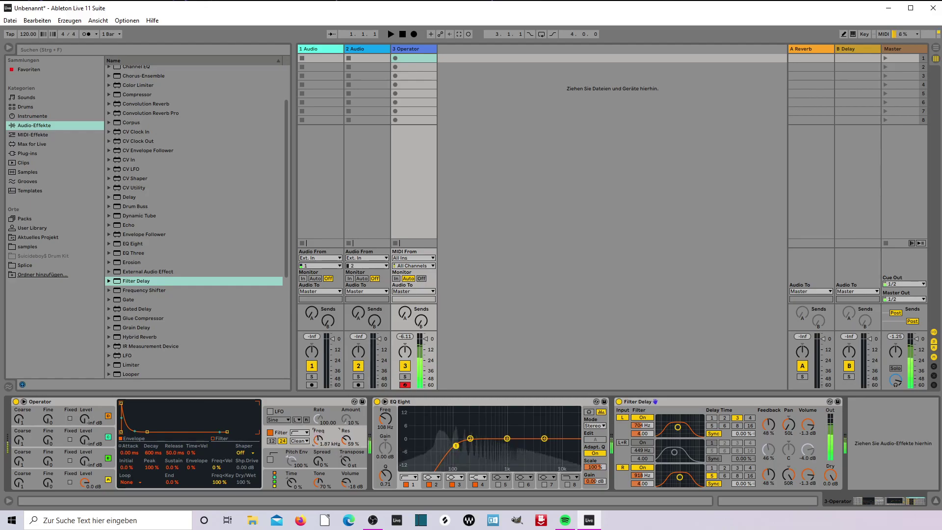
Step: Enable Operator's pitch envelope peaking at +48 st and lower the filter cutoff to about 6.61 kHz
click(309, 457)
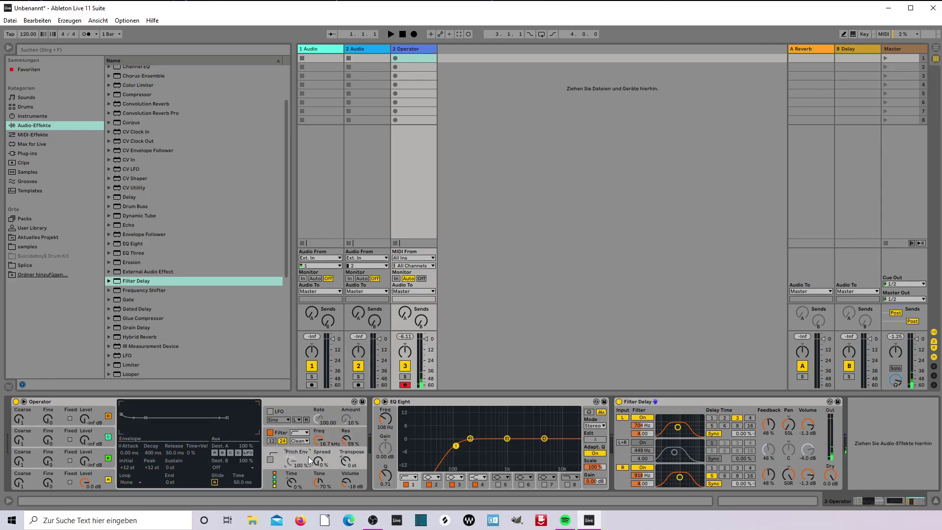
click(270, 459)
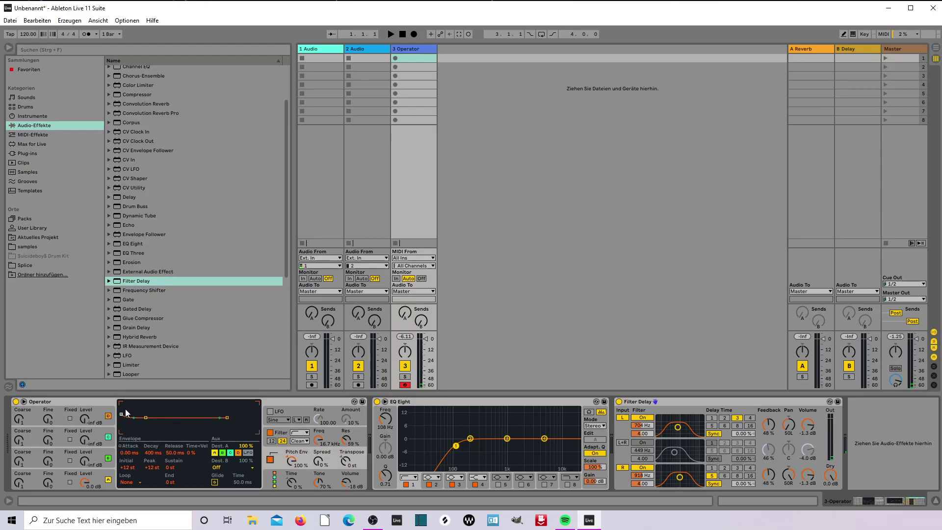
drag(122, 415, 133, 407)
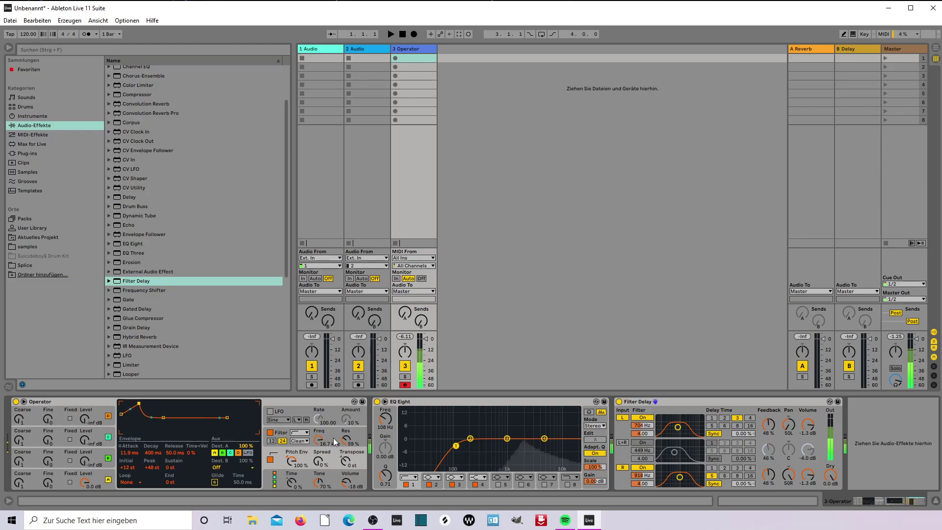
mouse_move(324, 442)
mouse_down()
mouse_move(324, 456)
mouse_move(323, 435)
mouse_move(312, 434)
mouse_up()
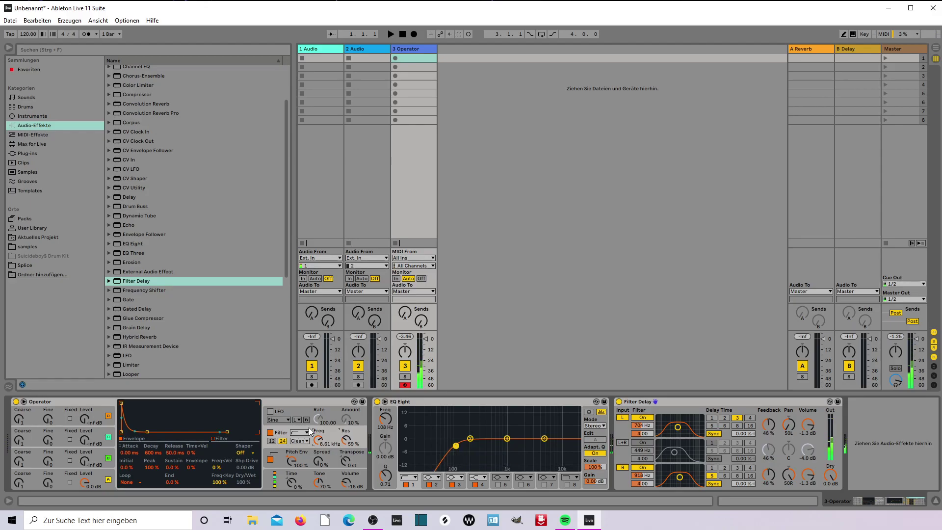